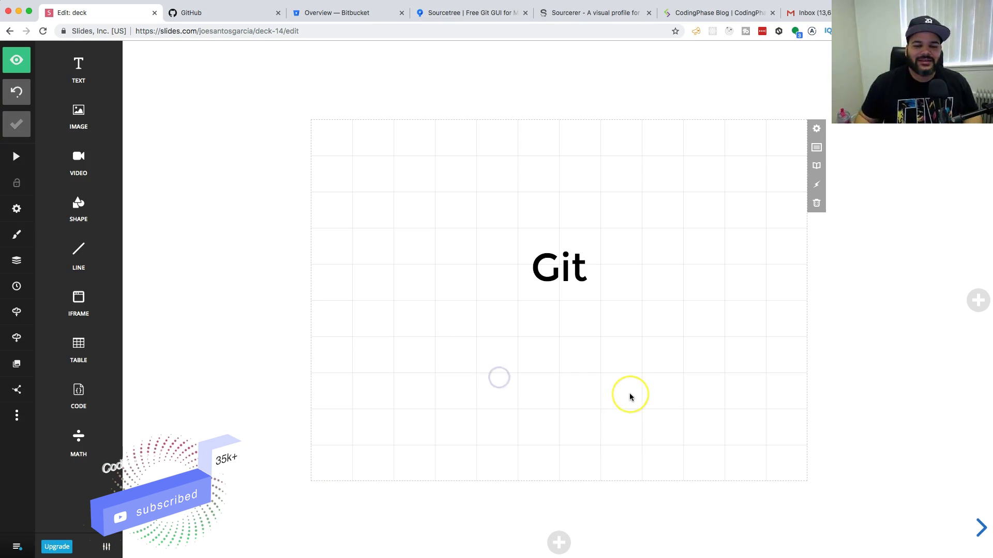
- Step through the What is git?, version control, changes and collaboration slides to 'Who Uses Git?'
key(Right)
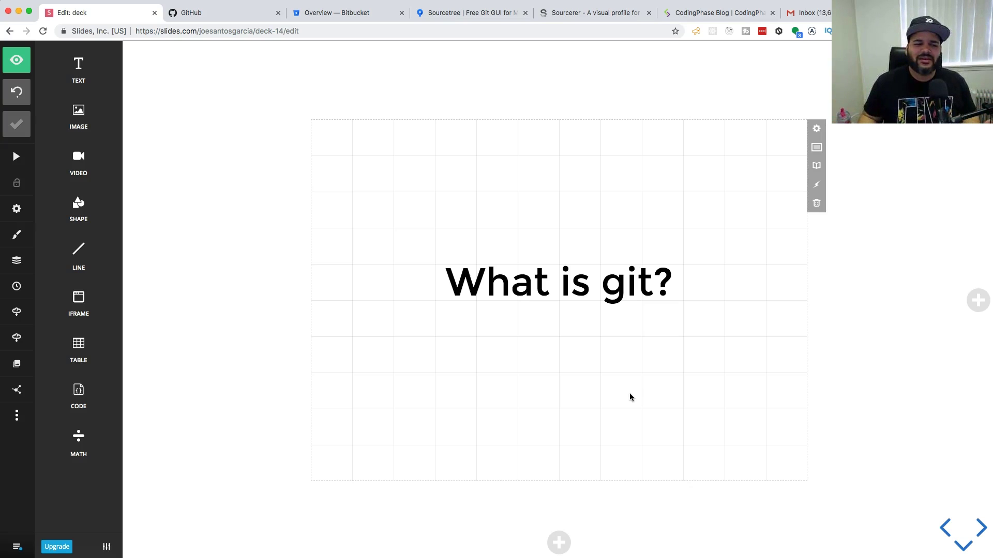
key(Down)
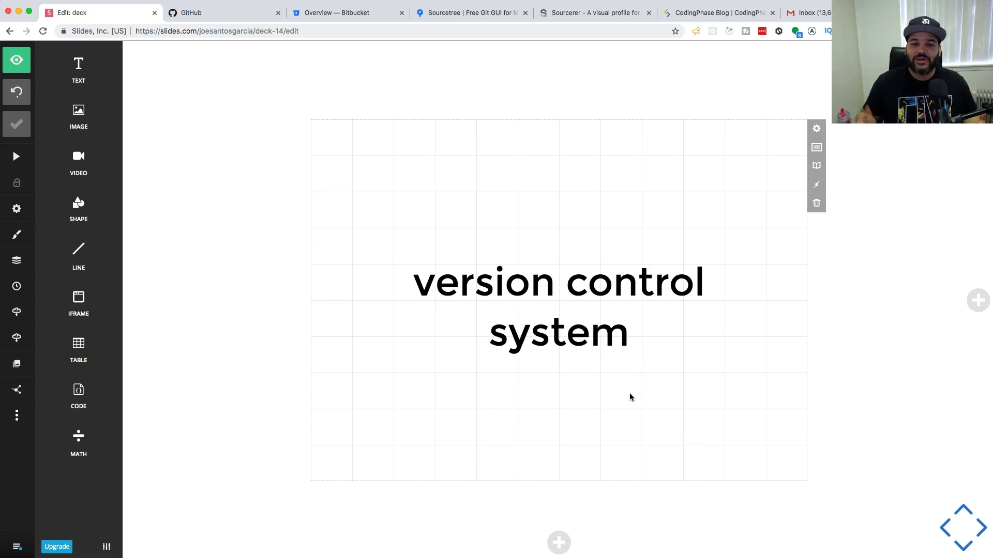
key(Down)
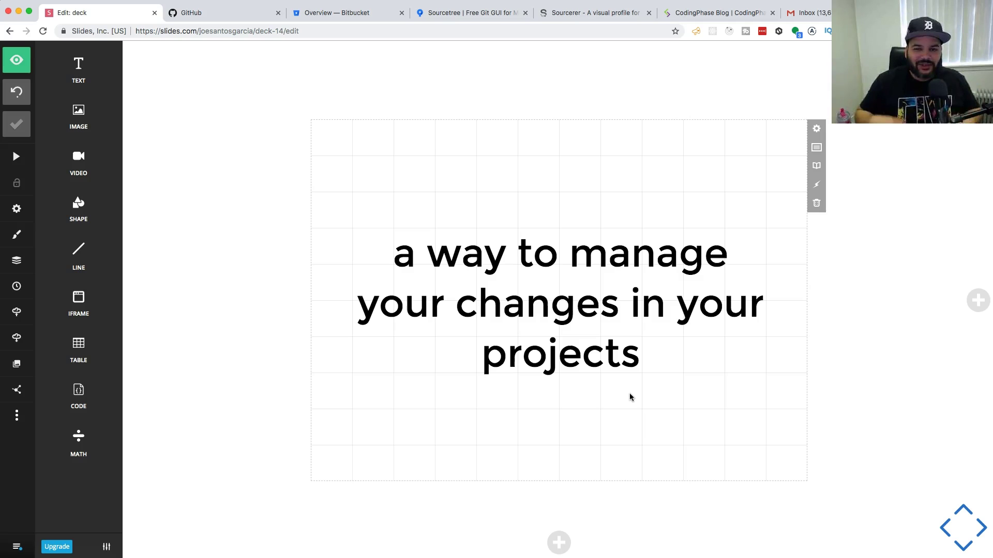
key(Down)
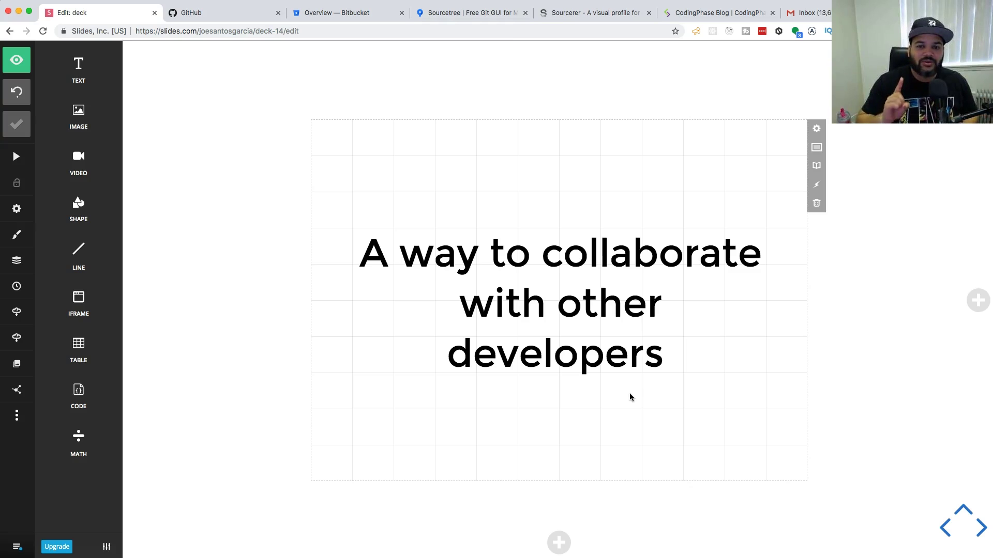
key(Right)
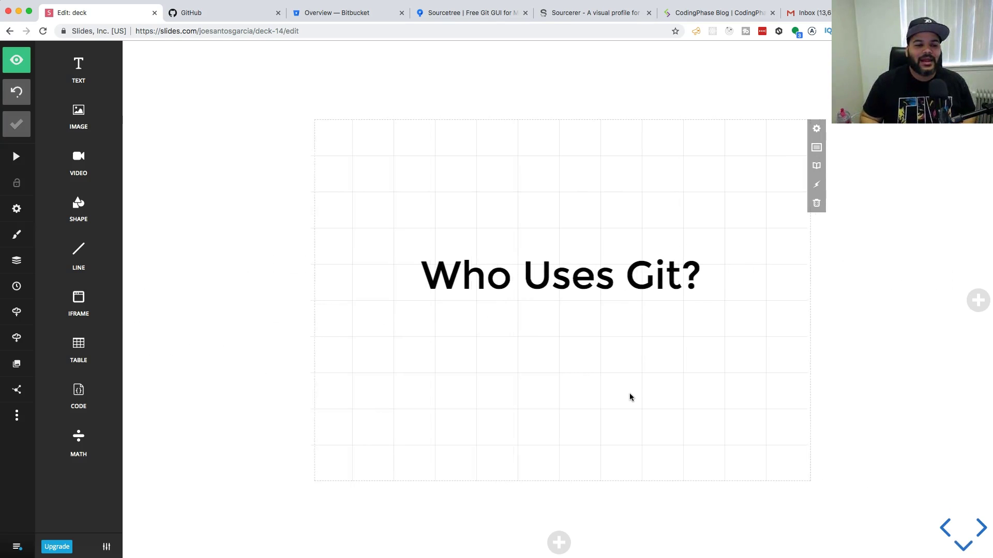
- Show the who-uses-Git list and companies-use-version-control slides, reaching 'what's the easiest way to understand git?'
key(Down)
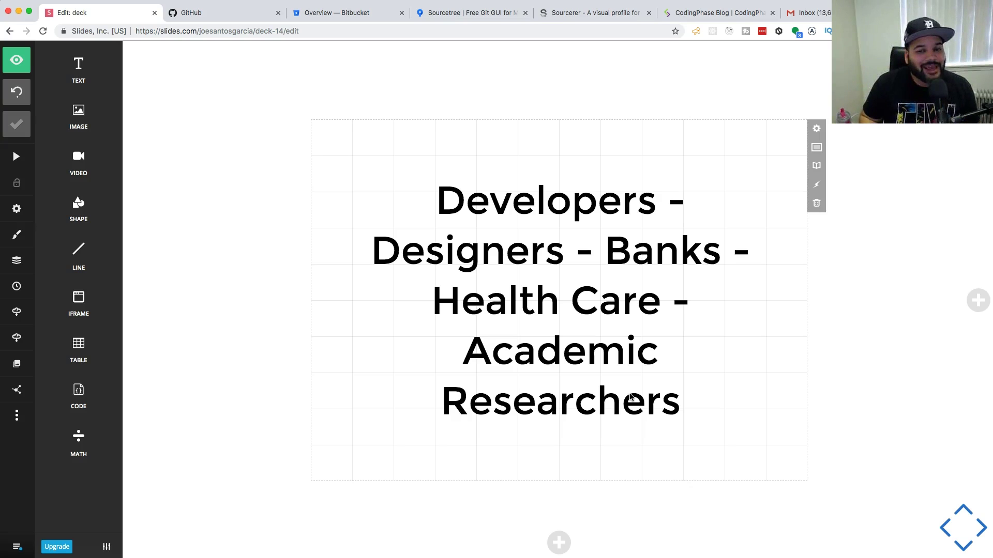
key(Down)
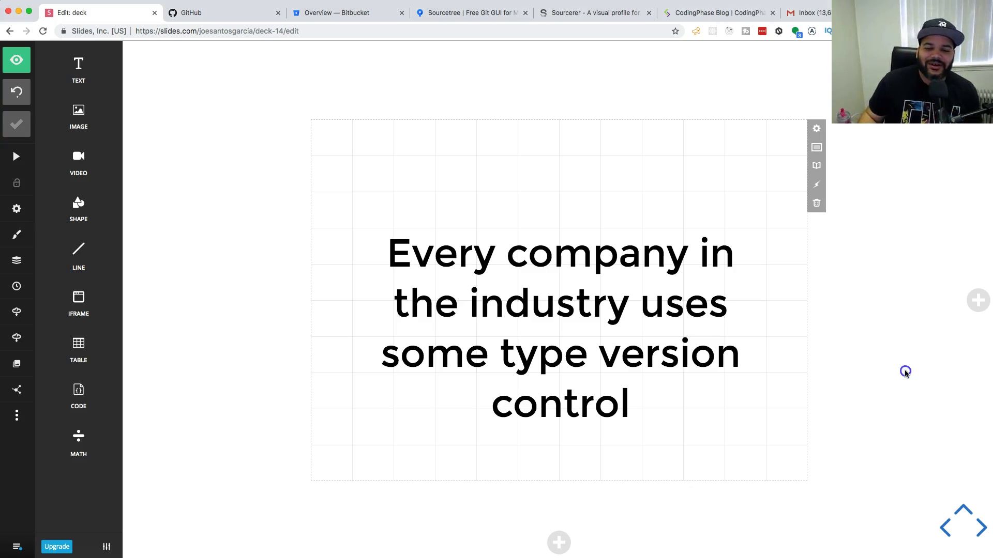
key(Up)
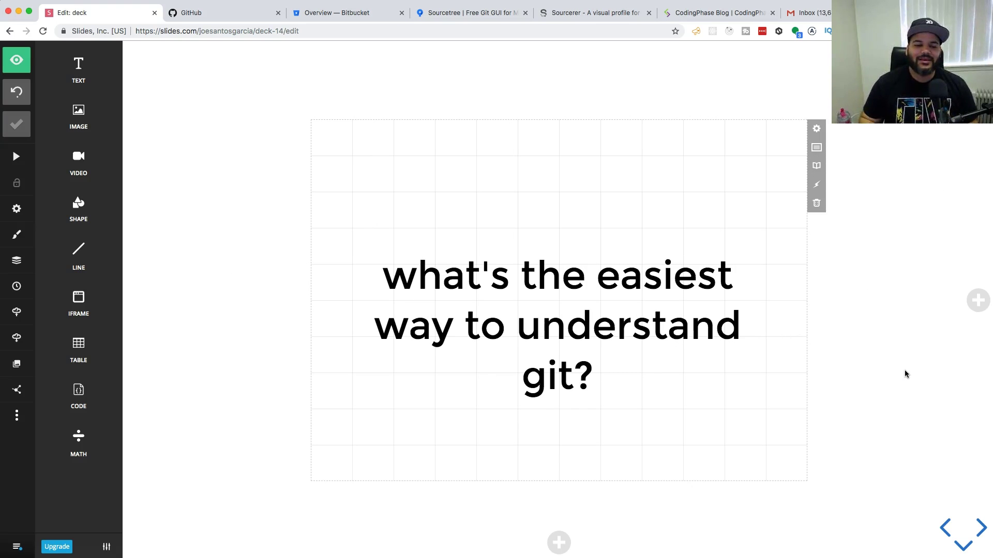
- Show the camera analogy and mistake slides, then 'Well with git you can do that!'
key(Down)
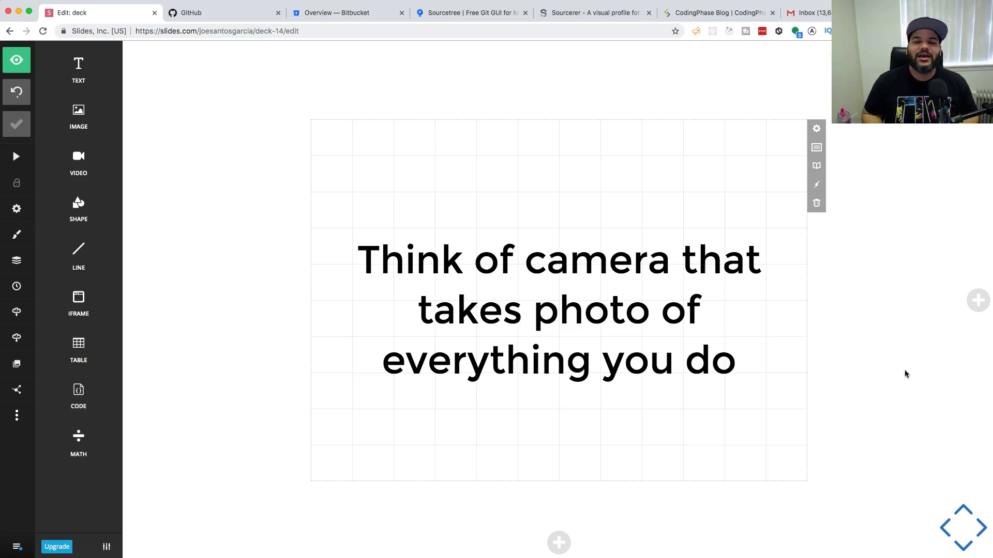
key(Down)
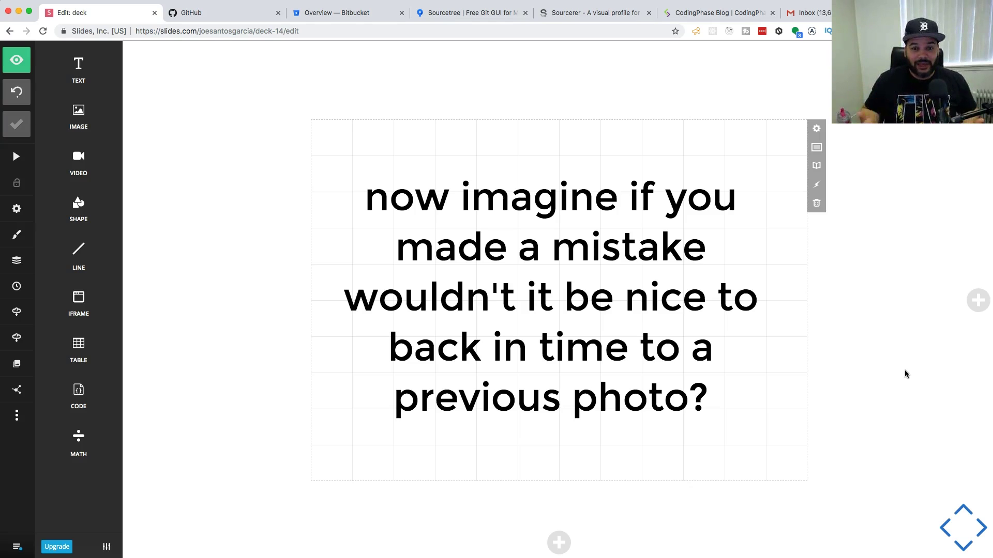
key(Down)
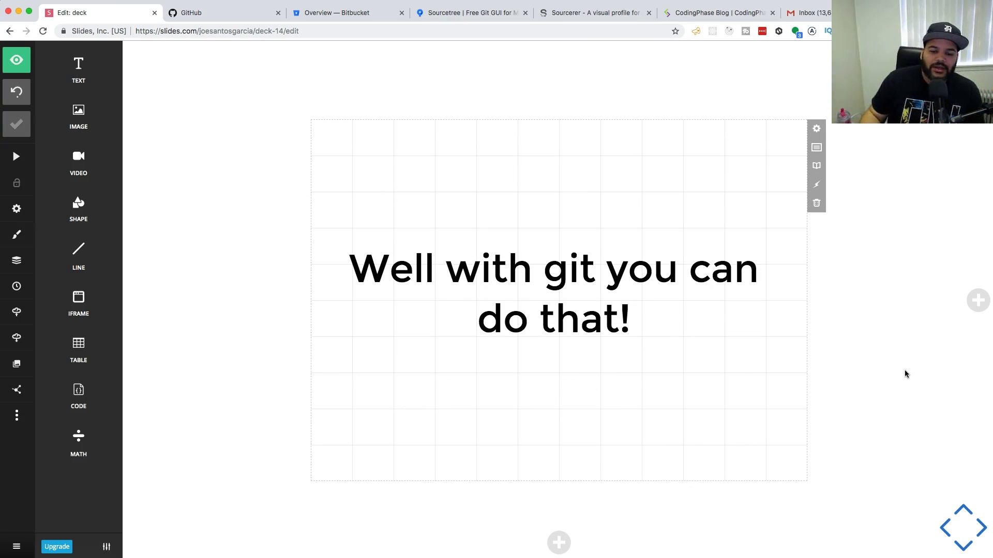
- Show the 'go back to a previous version' slide, then switch to the GitHub dashboard
key(Down)
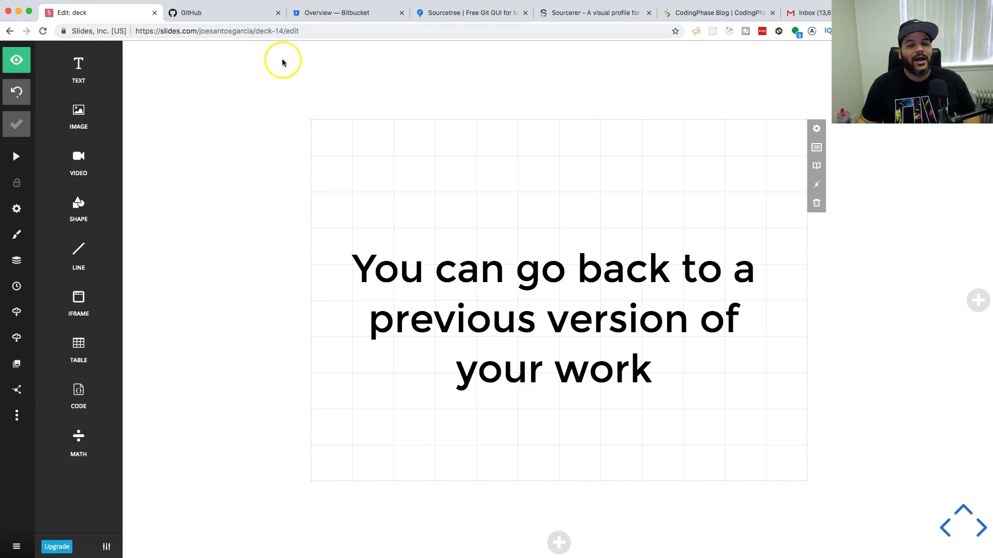
click(256, 12)
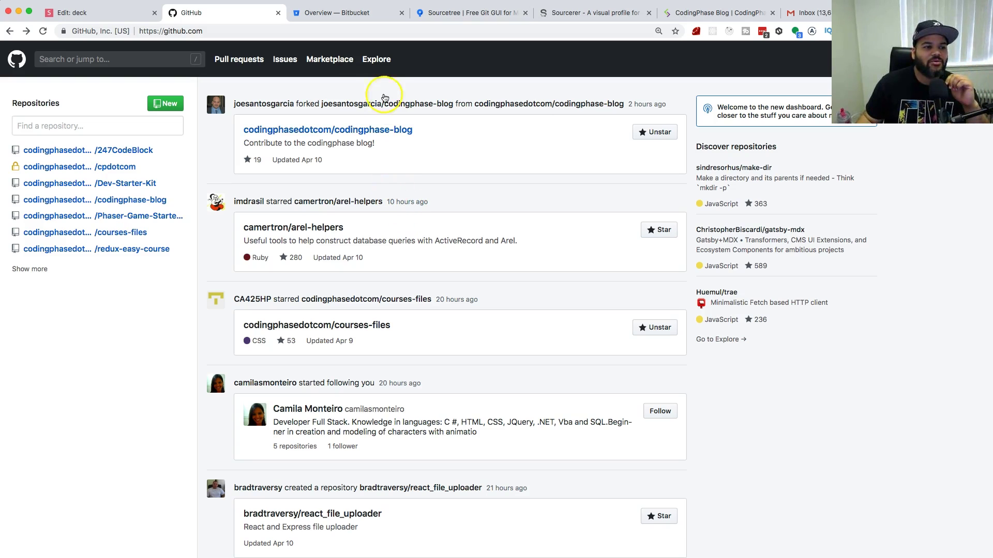
- View the empty Bitbucket overview, then switch to the Sourcetree website
click(353, 14)
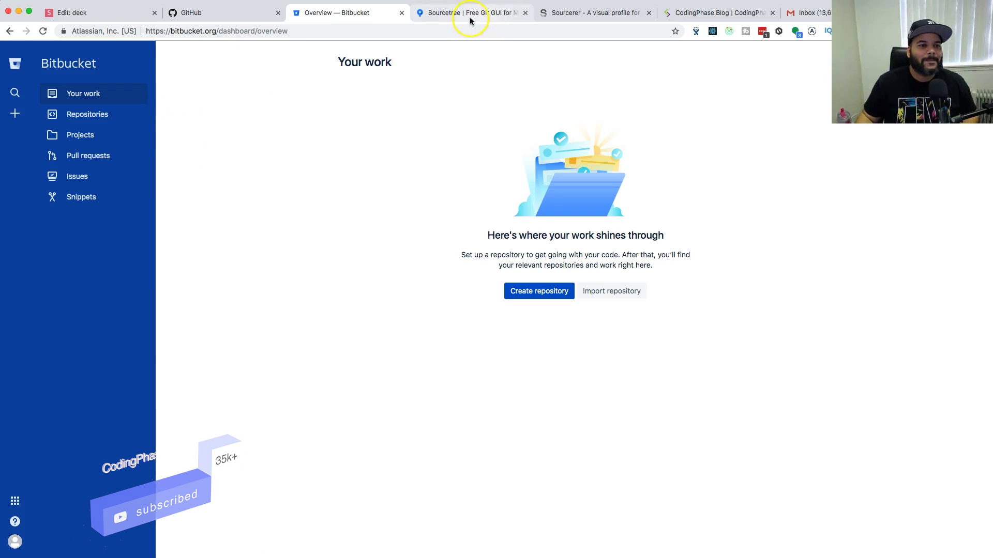
click(447, 12)
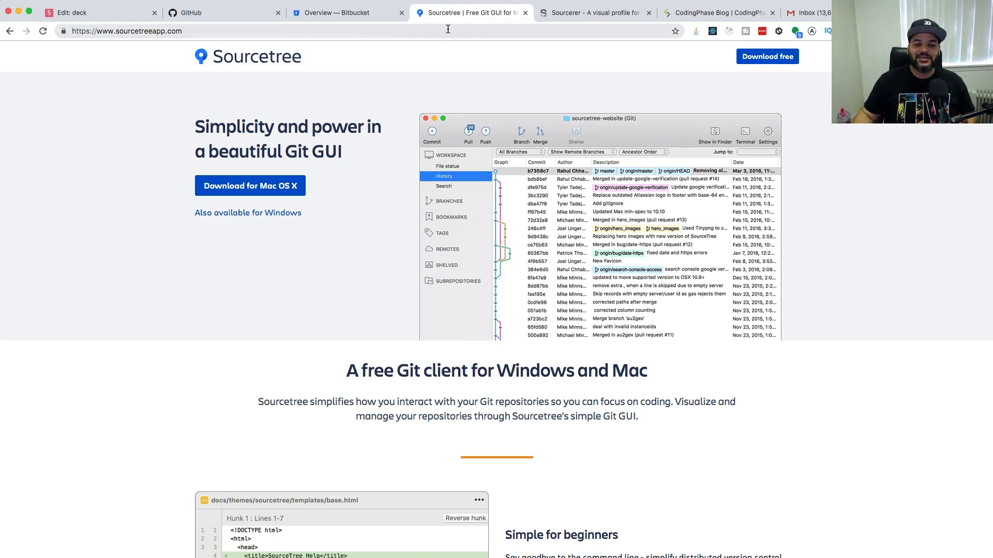
- Bring the Terminal showing the git push to master forward and drag it left
key(super+Tab)
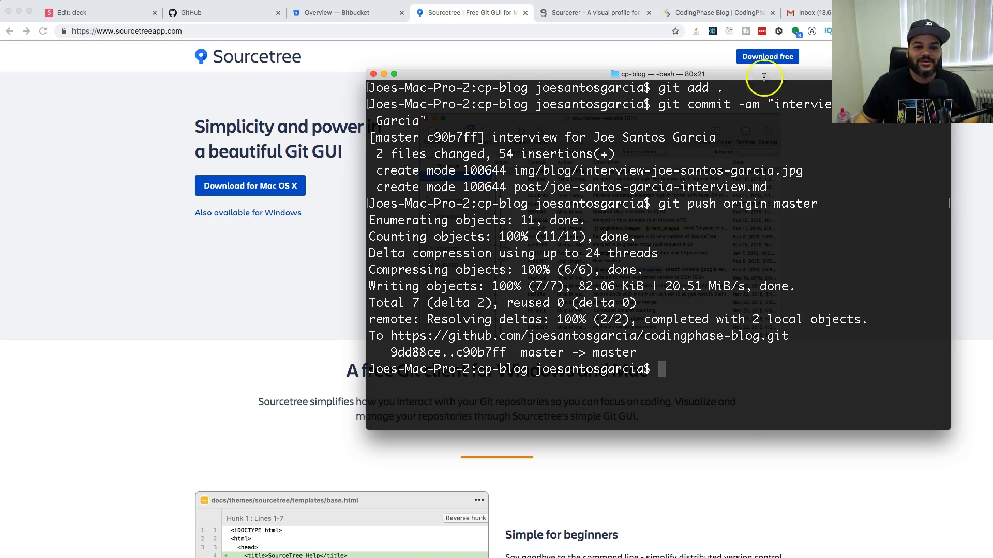
drag(783, 79, 647, 70)
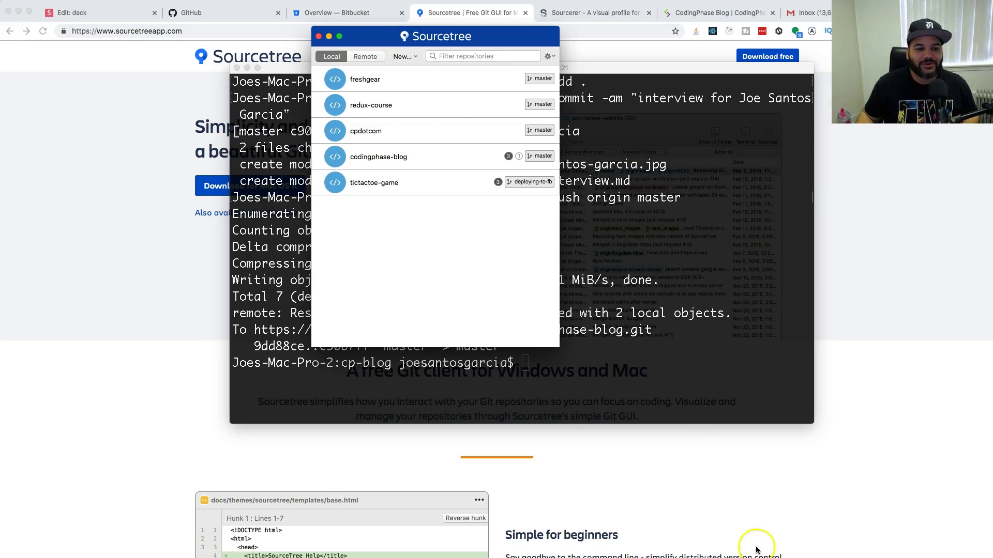
- Open the freshgear repository, move its window top-left and enlarge it, then minimize it
double_click(453, 78)
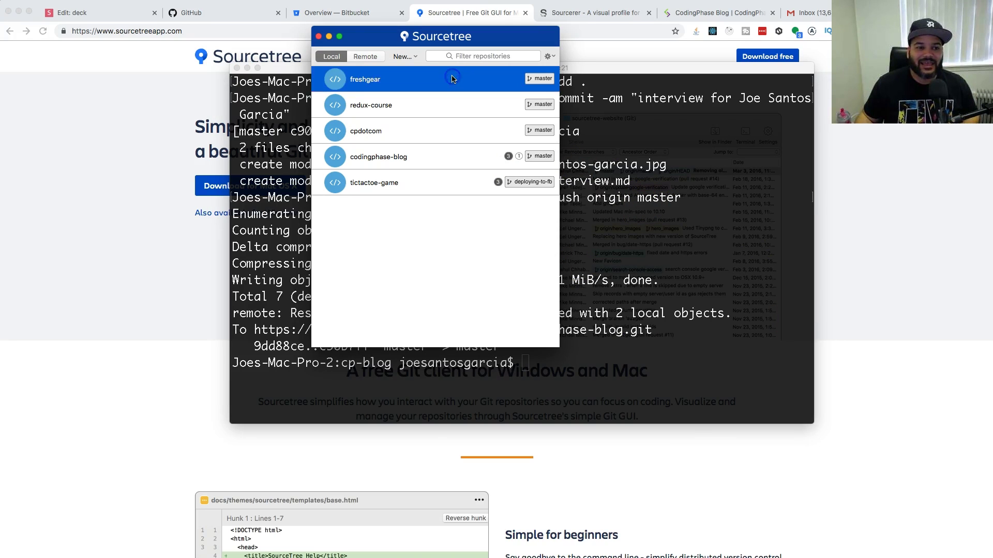
mouse_move(733, 143)
mouse_down()
mouse_move(510, 73)
mouse_move(399, 21)
mouse_up()
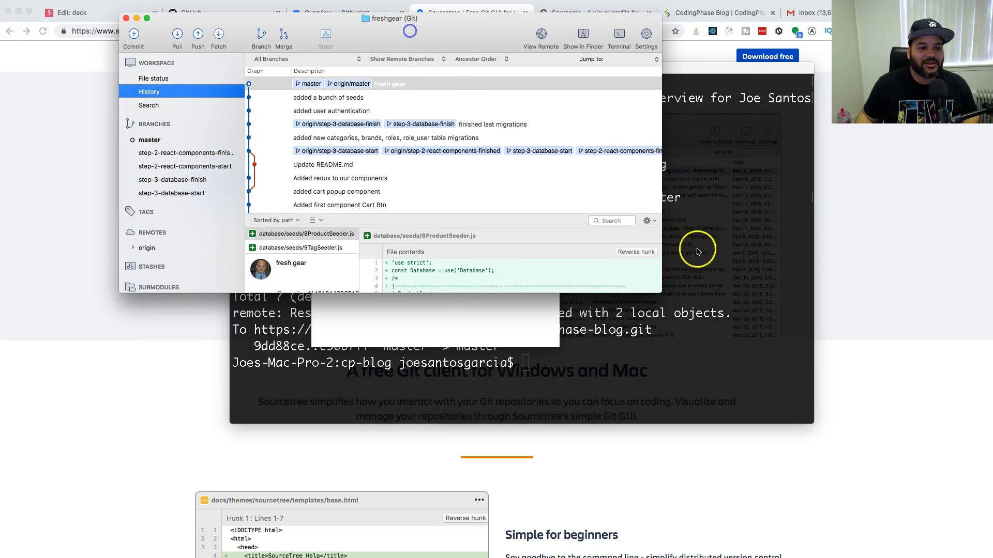
mouse_move(661, 285)
mouse_down()
mouse_move(921, 438)
mouse_move(948, 479)
mouse_up()
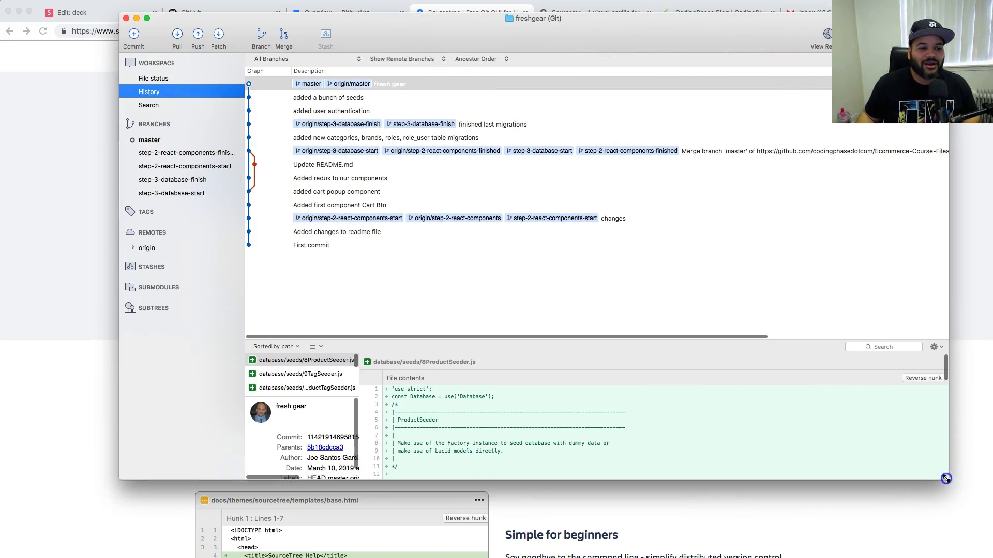
click(136, 18)
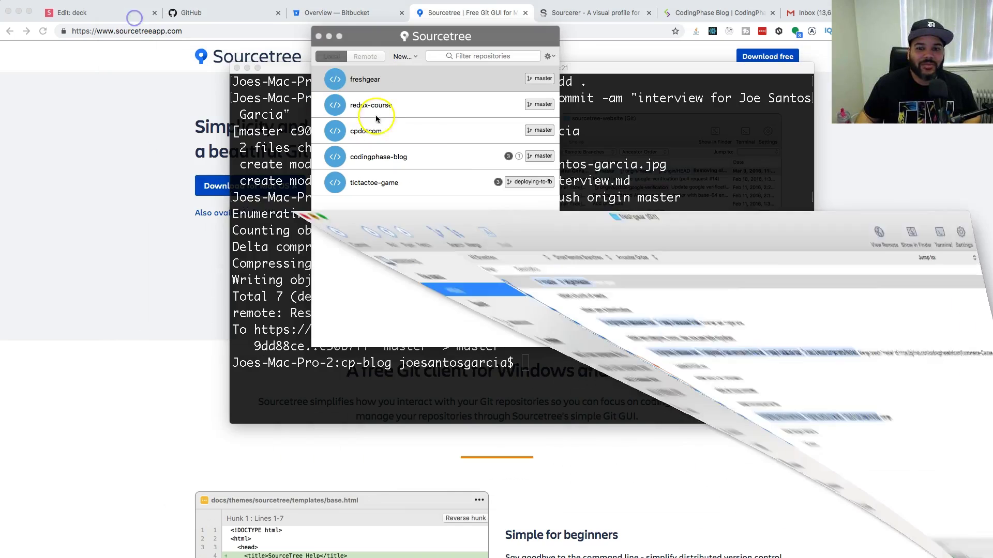